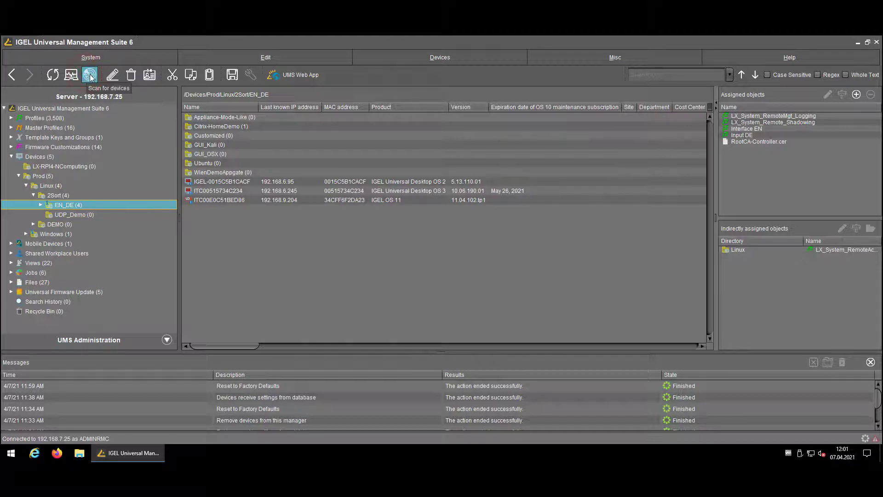
Step: Scan IP range 192.168.7.1–192.168.7.255 for devices, finding one IGEL OS 11 thin client
click(91, 77)
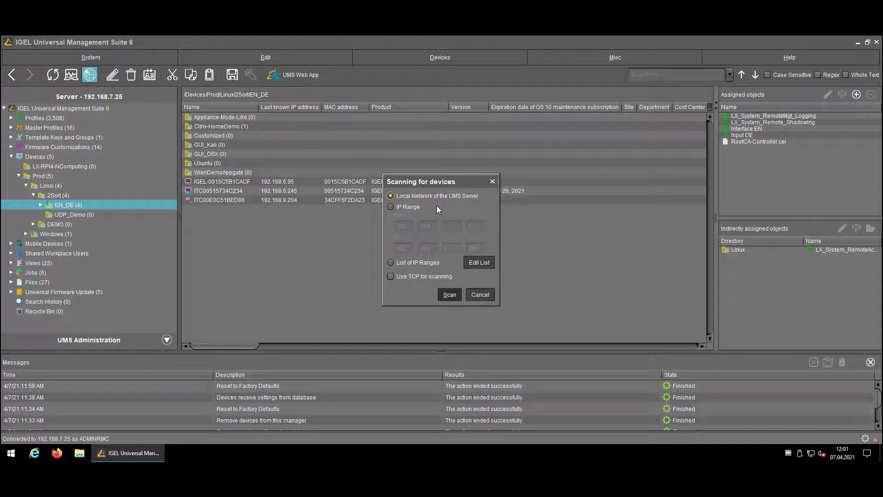
click(407, 208)
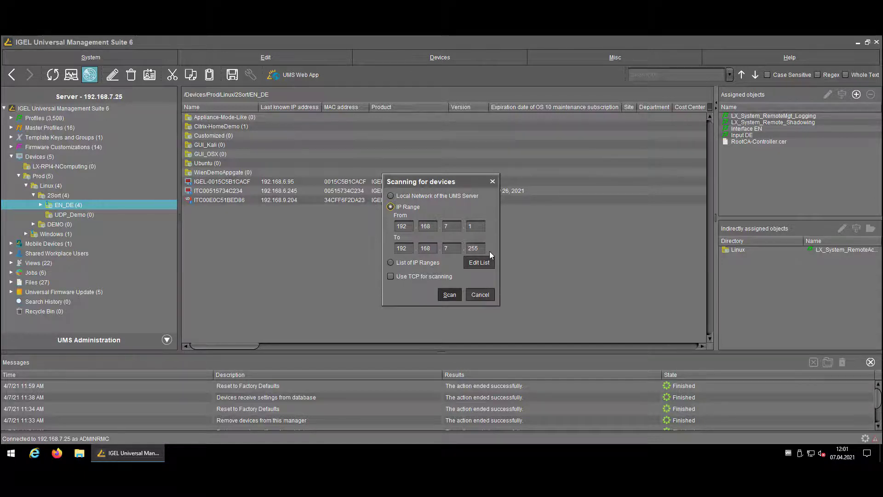
click(449, 296)
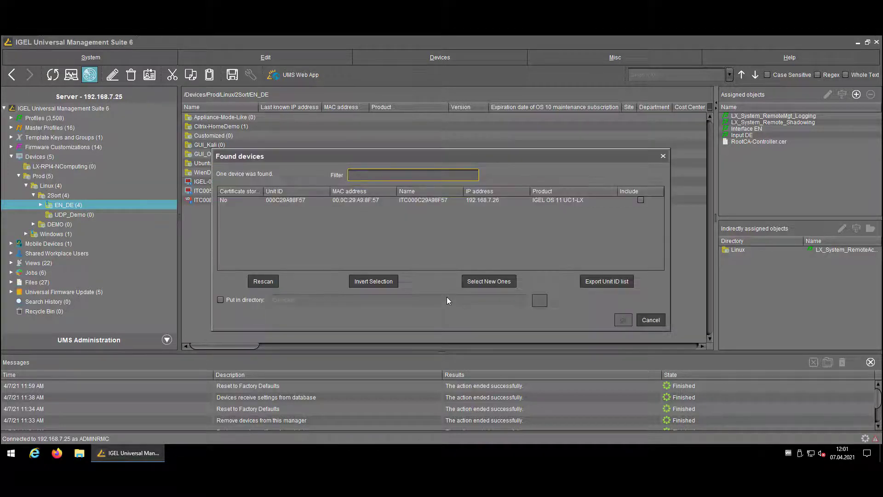
Step: Include the found IGEL OS 11 device and register it into directory EN_DE
click(640, 200)
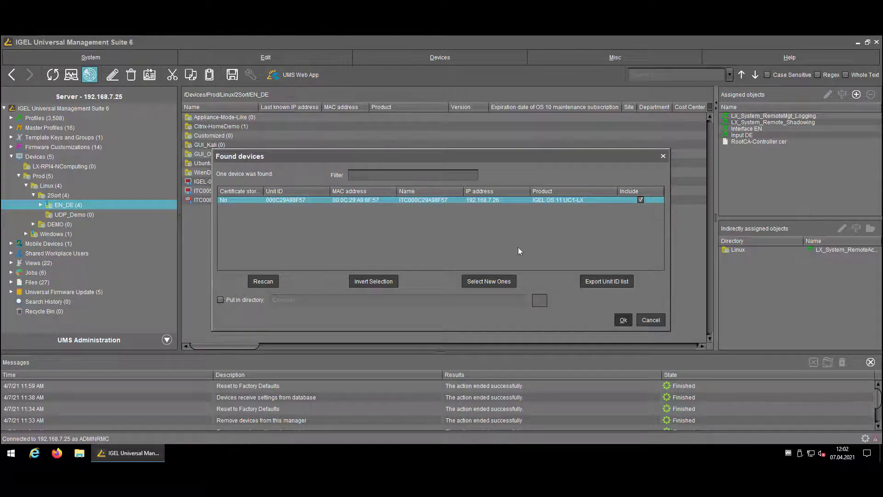
click(265, 300)
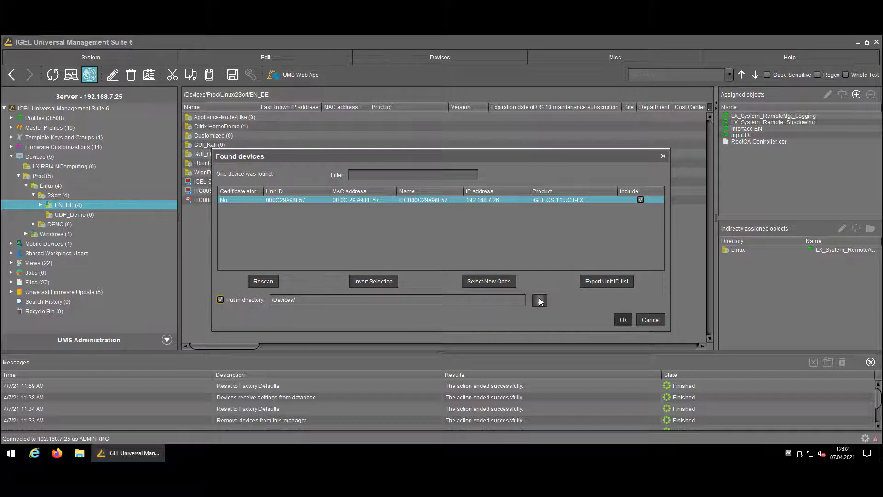
click(540, 300)
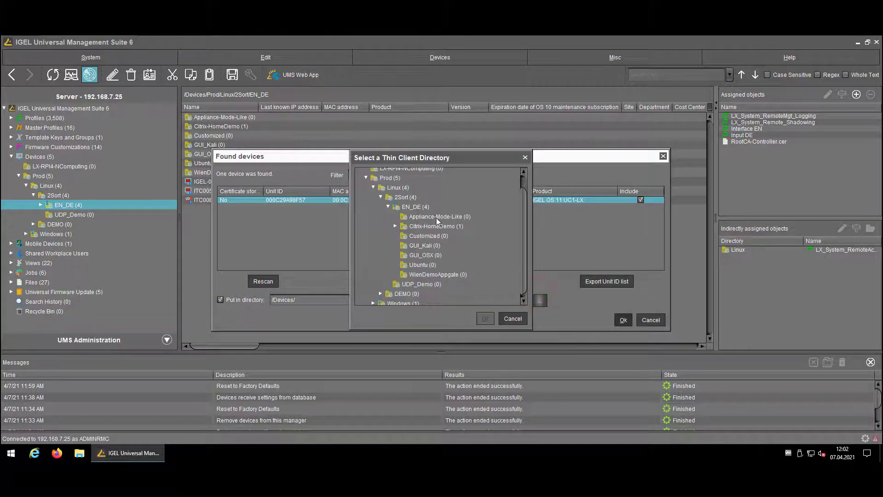
click(416, 207)
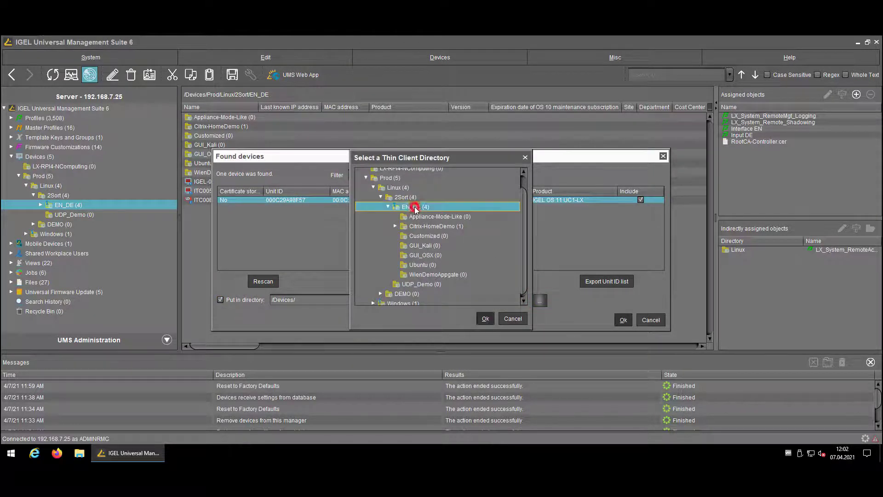
click(484, 319)
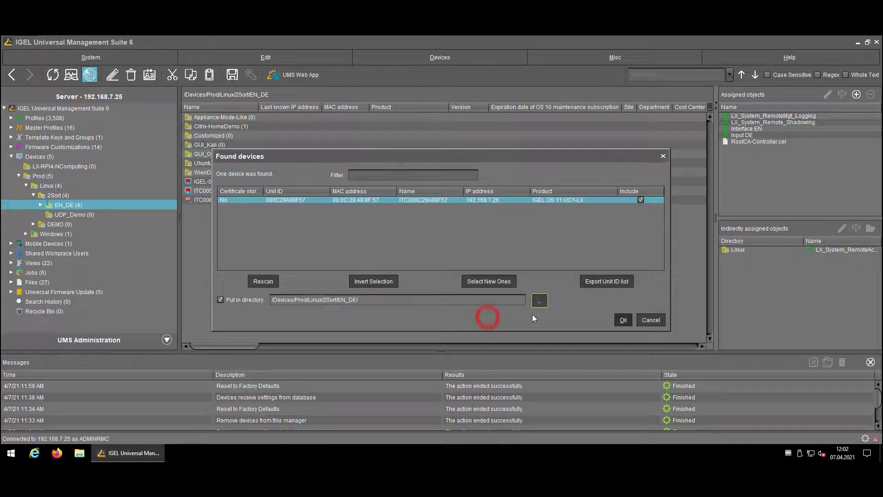
click(622, 320)
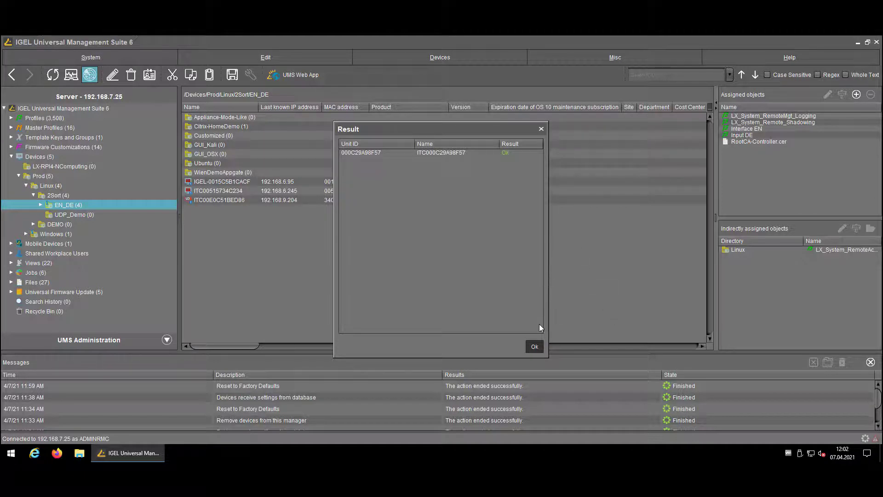
Step: Dismiss the result, then factory-reset ITC000C29A98F57 and remove it from UMS
click(535, 347)
click(534, 346)
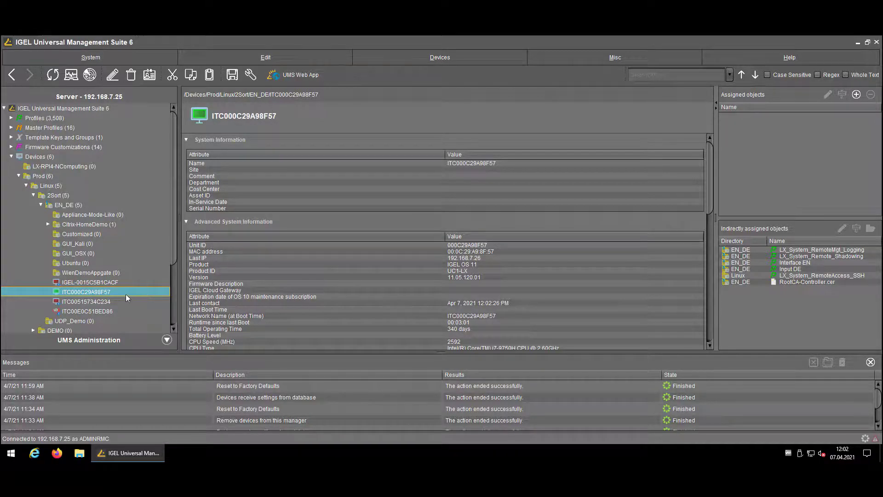
right_click(97, 291)
mouse_move(136, 383)
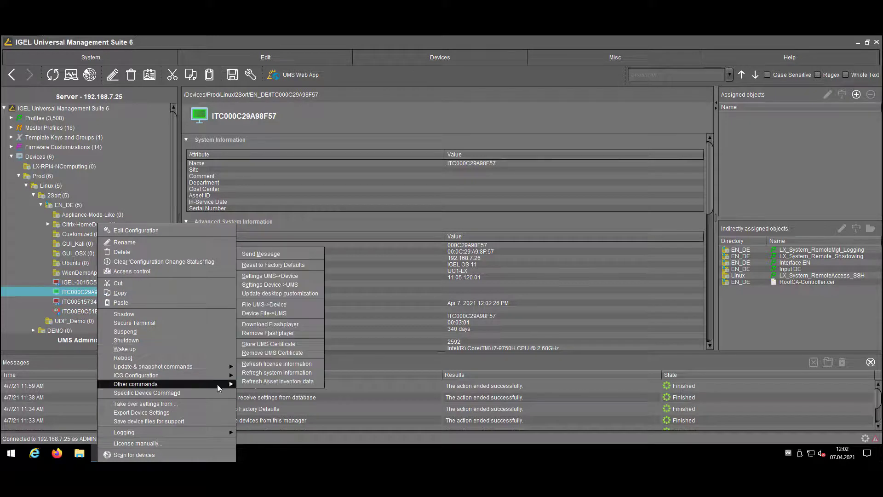
click(320, 265)
click(451, 332)
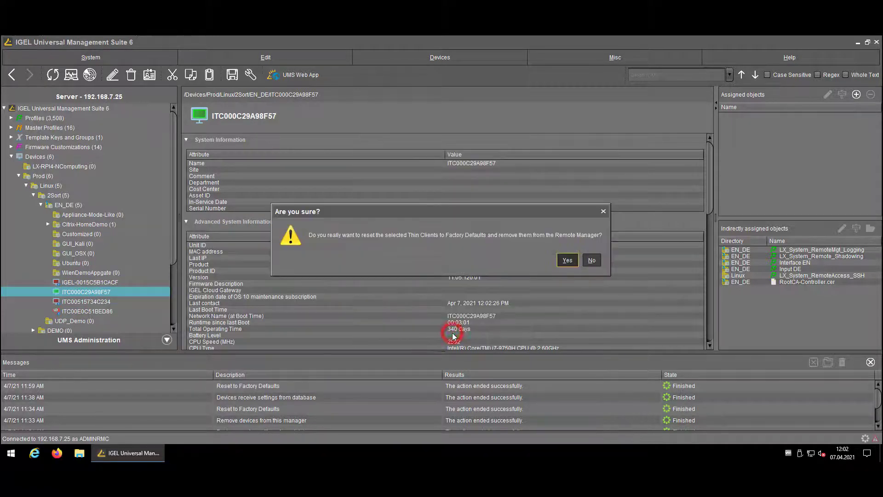
click(566, 259)
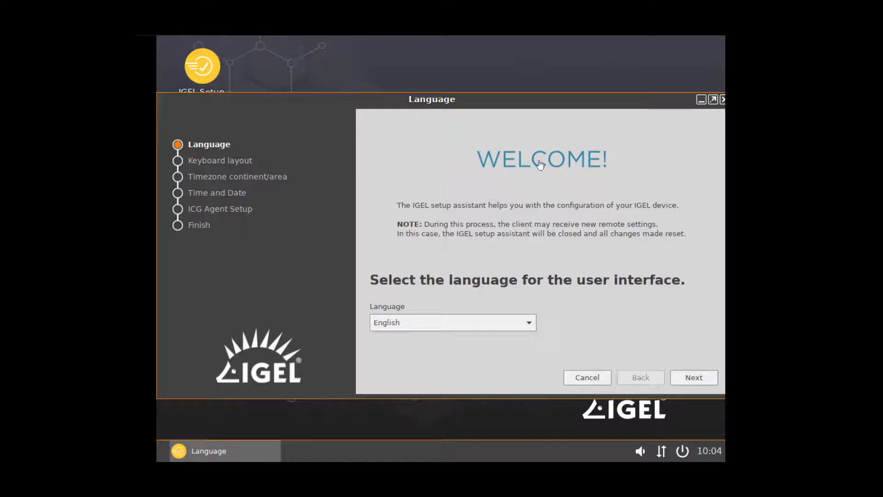
Step: Cancel the IGEL Setup Assistant at its Language page
click(590, 383)
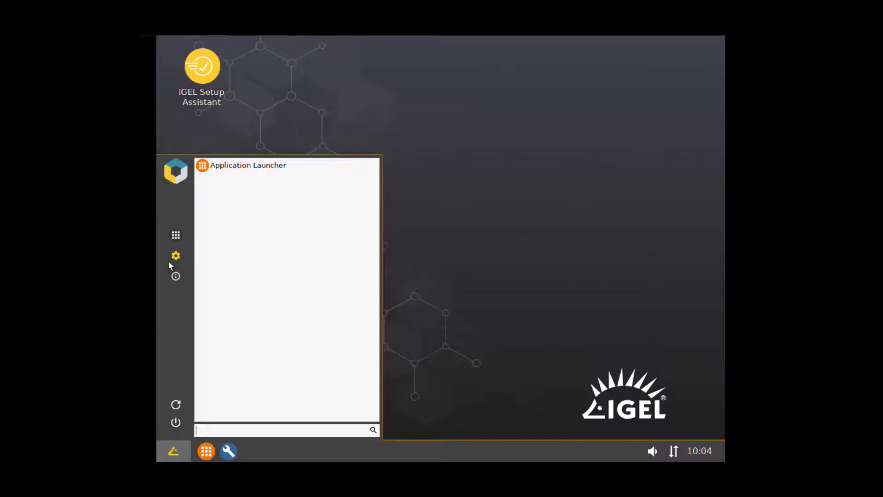
Step: In the UMS Registration tool, enter server 192.168.7.25, login ADMINRMC and the password
click(181, 255)
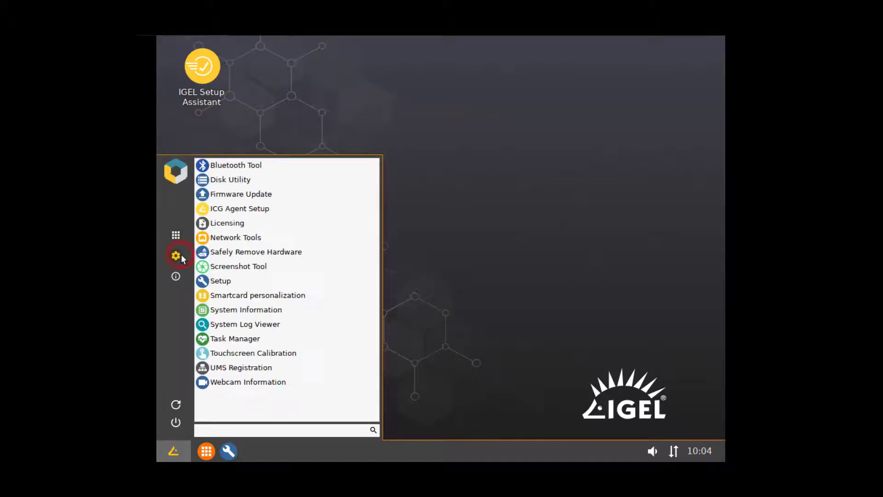
click(280, 368)
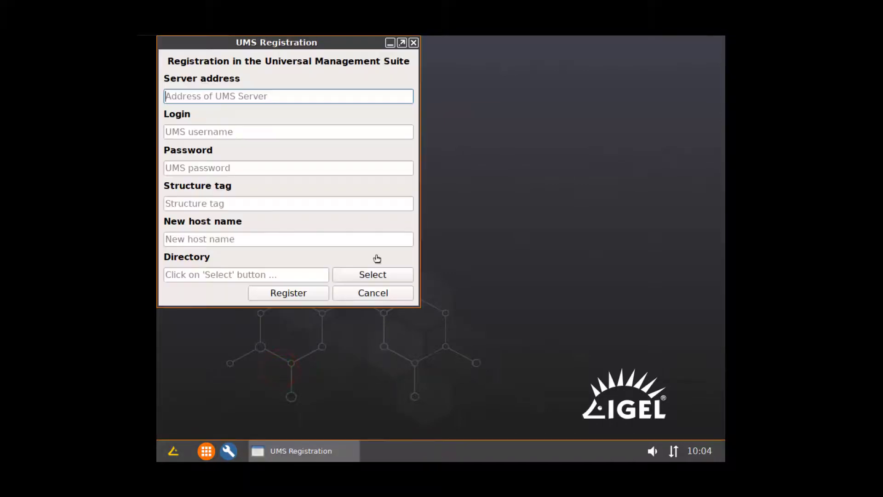
click(264, 105)
text(192)
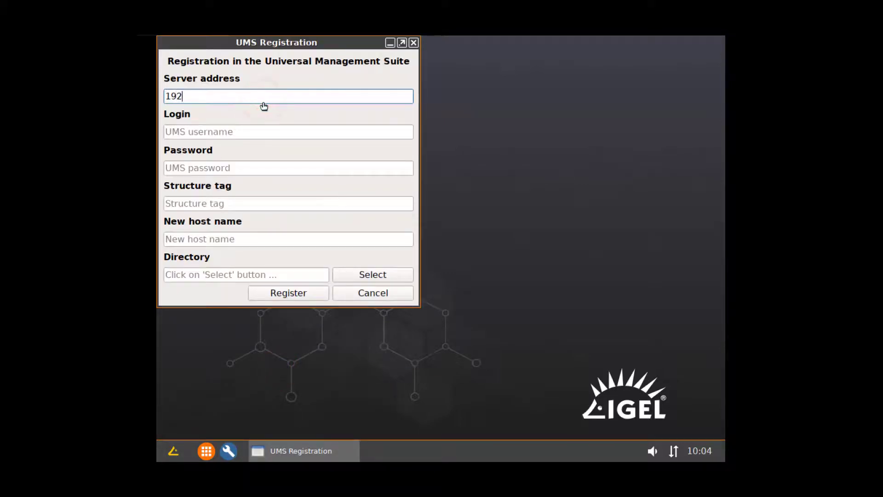
text(/)
text(168)
text(.7.25)
key(Tab)
text(ADMINR)
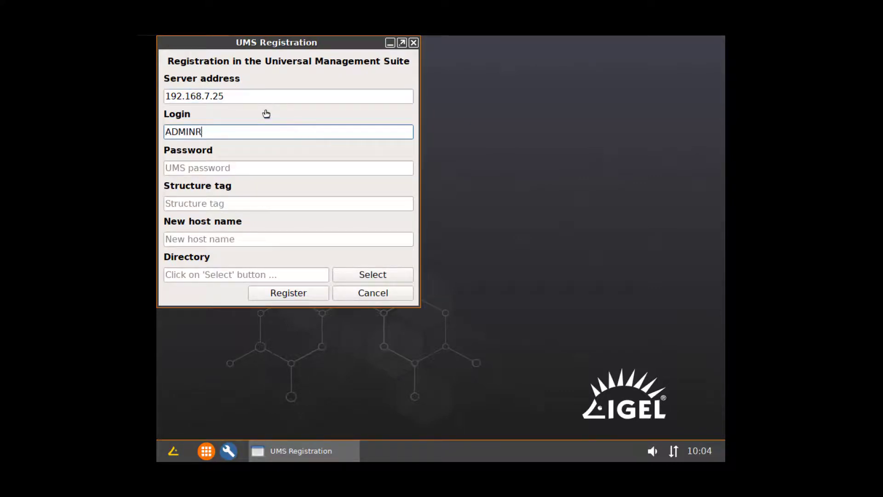
text(MC)
key(Tab)
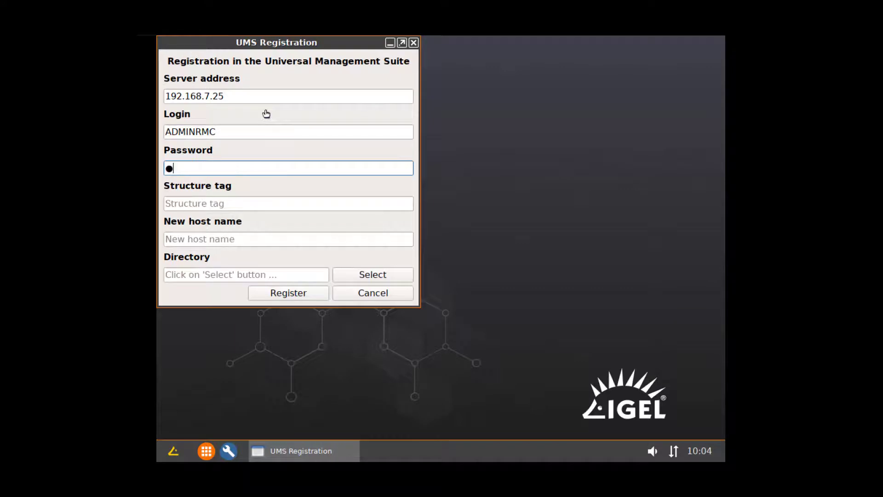
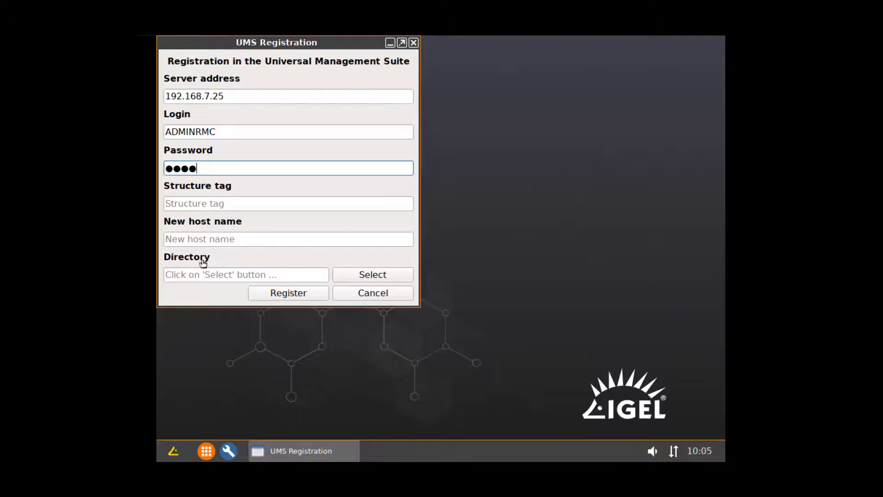
Step: Choose EN_DE as the target directory, register, and acknowledge the success message
click(388, 276)
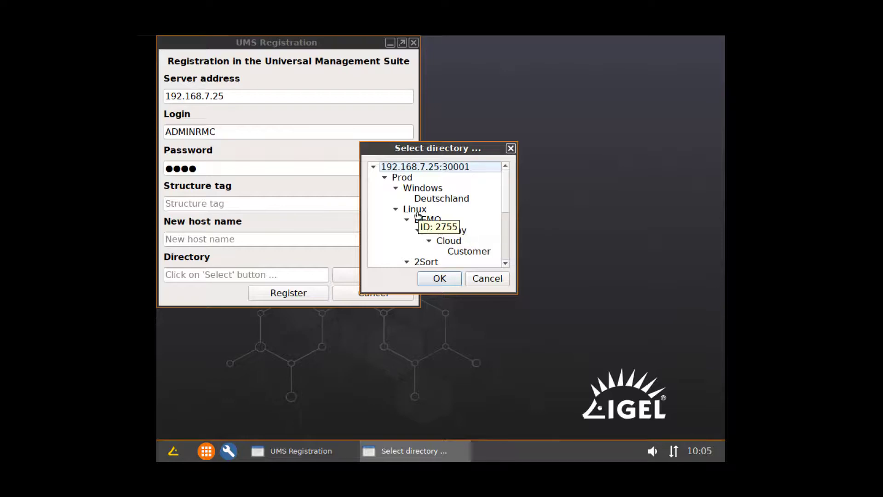
scroll(421, 225, down, 1)
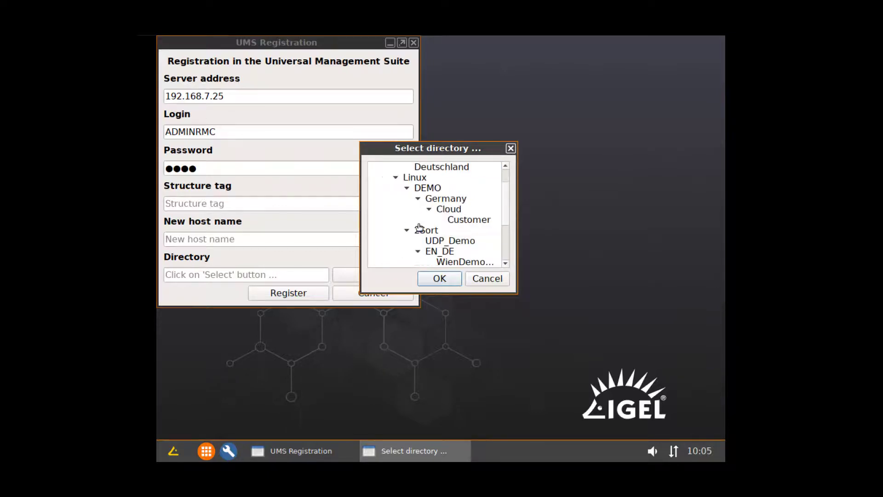
scroll(427, 225, down, 1)
click(429, 223)
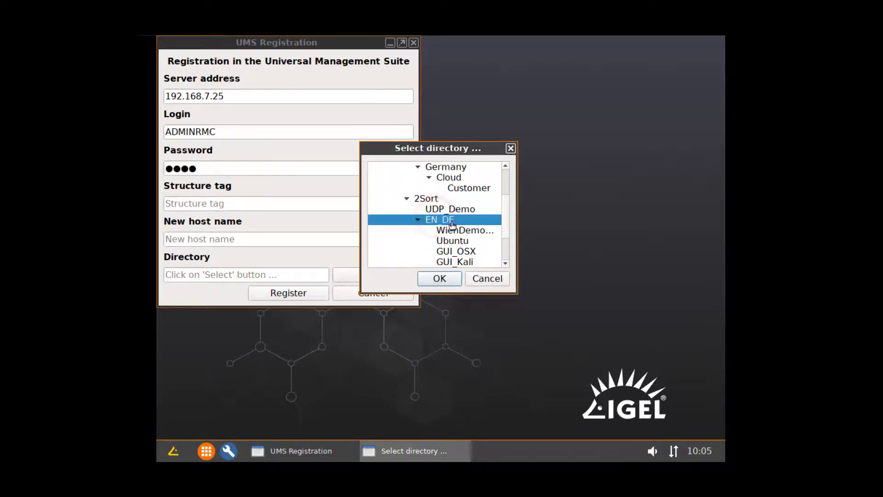
click(447, 278)
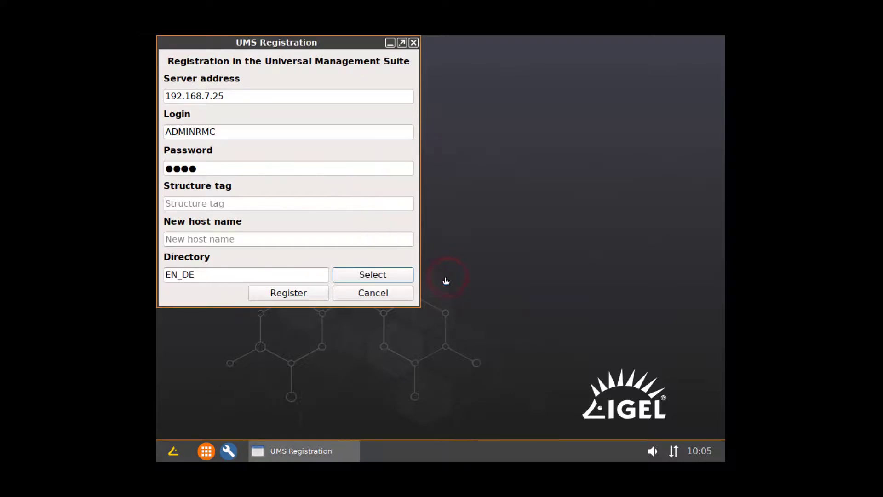
click(305, 299)
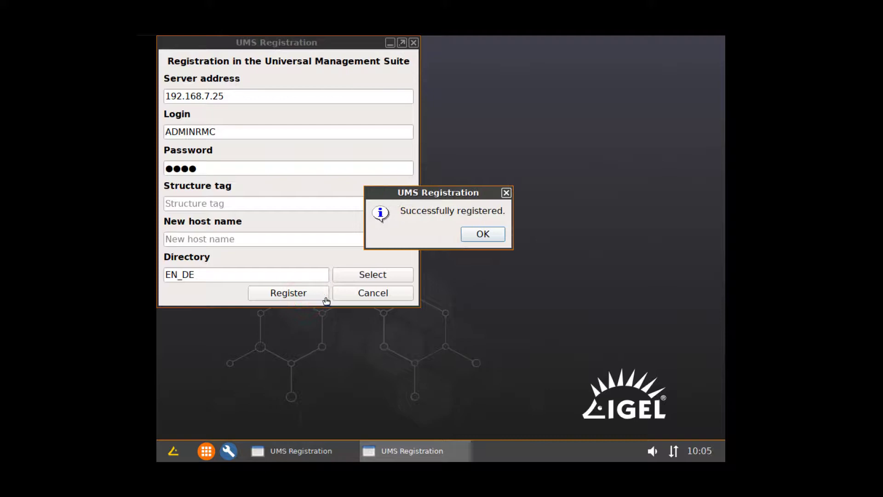
click(481, 236)
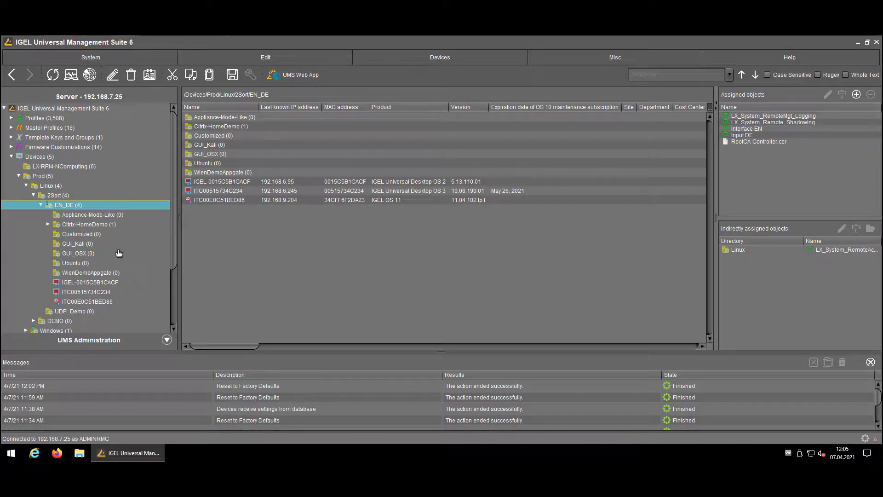
Step: Refresh the UMS device tree to update the EN_DE folder's device list
click(52, 75)
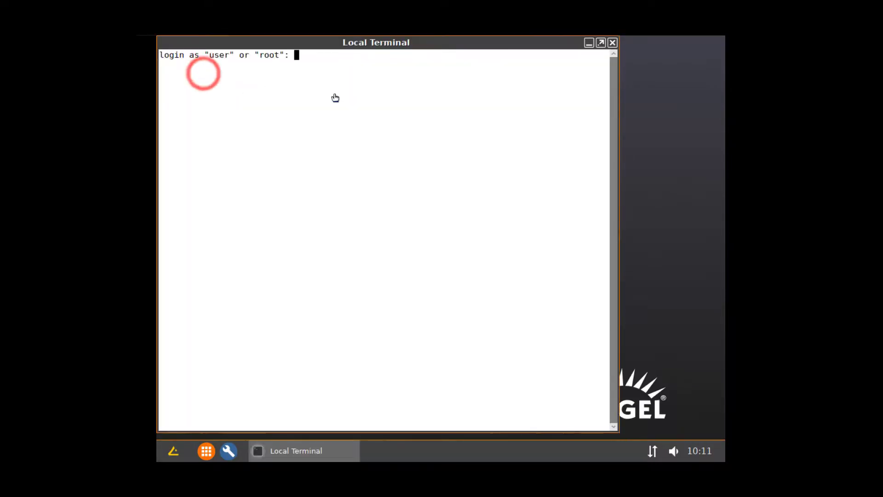
Step: Log in to the terminal as root and show the rmdb_register --help usage
text(root)
key(Return)
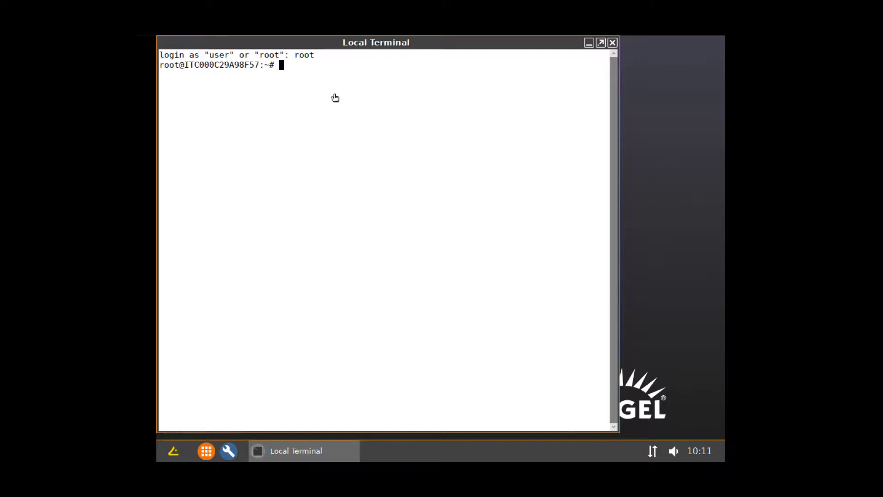
text(rmdb)
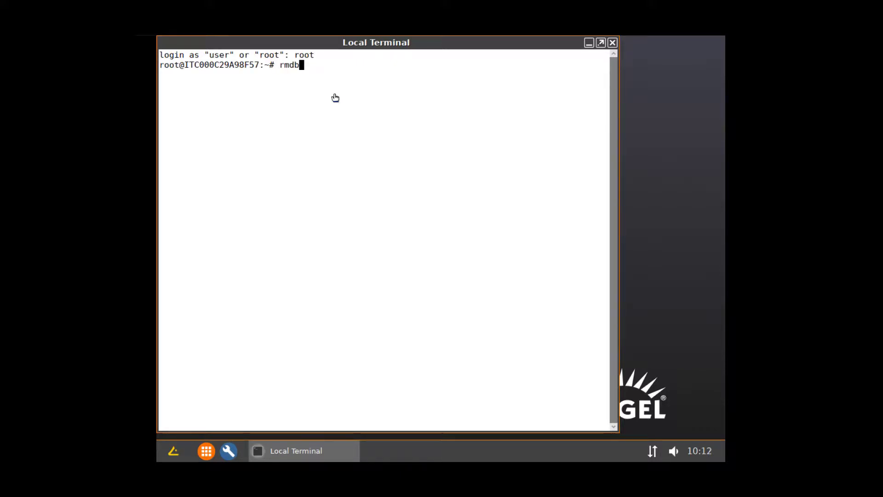
text(_regi)
key(Tab)
text(--he)
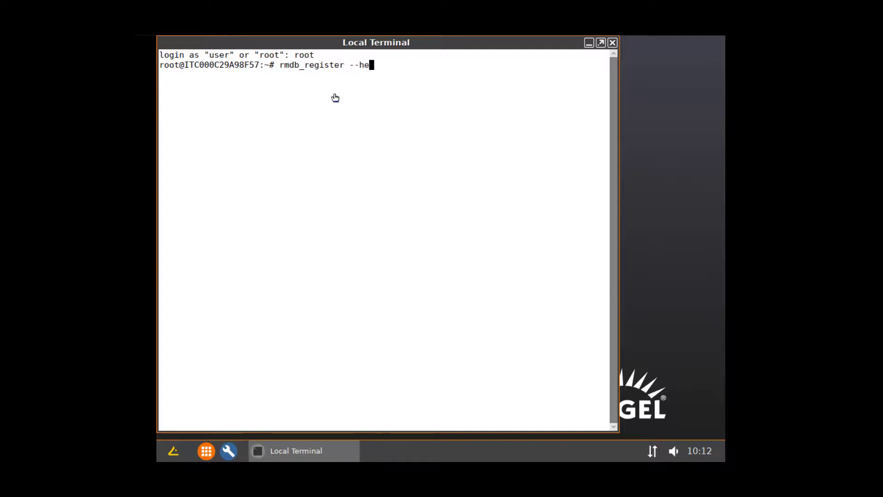
text(lp)
key(Return)
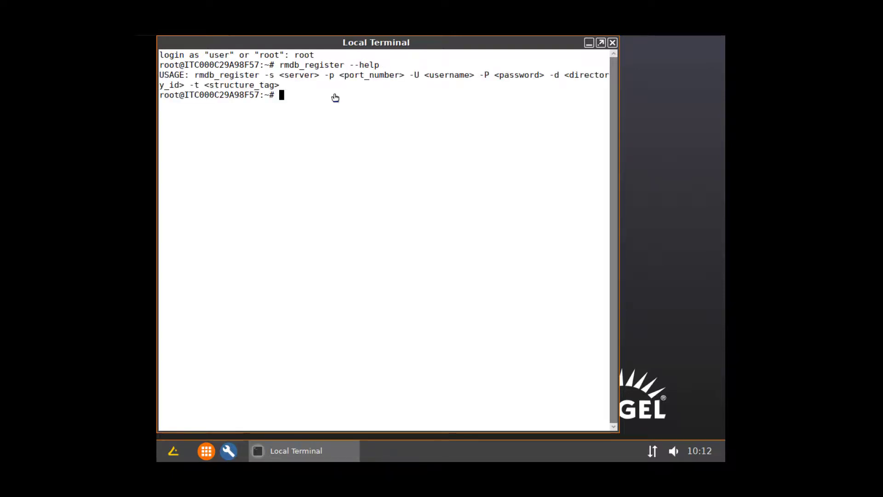
key(Up)
key(BackSpace)
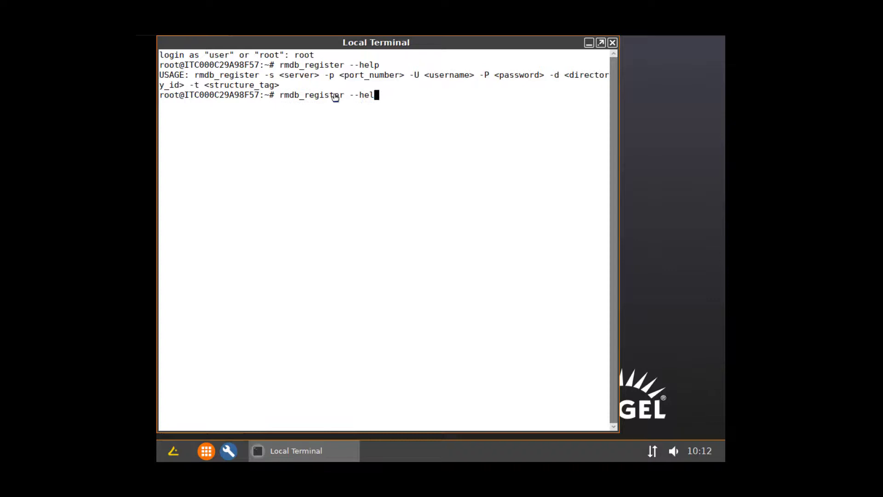
key(BackSpace)
key(BackSpace)
key(BackSpace)
key(BackSpace)
text(s )
text(192.16)
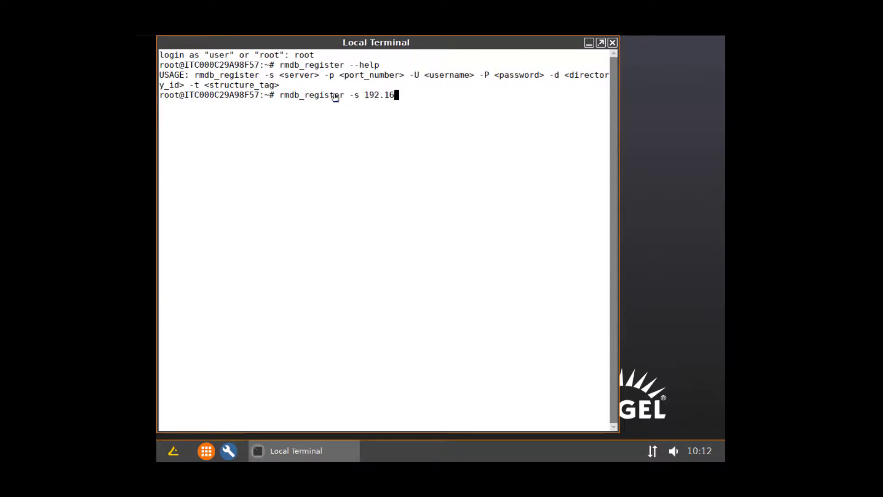
text(8.7.2)
text(5 -)
text(p)
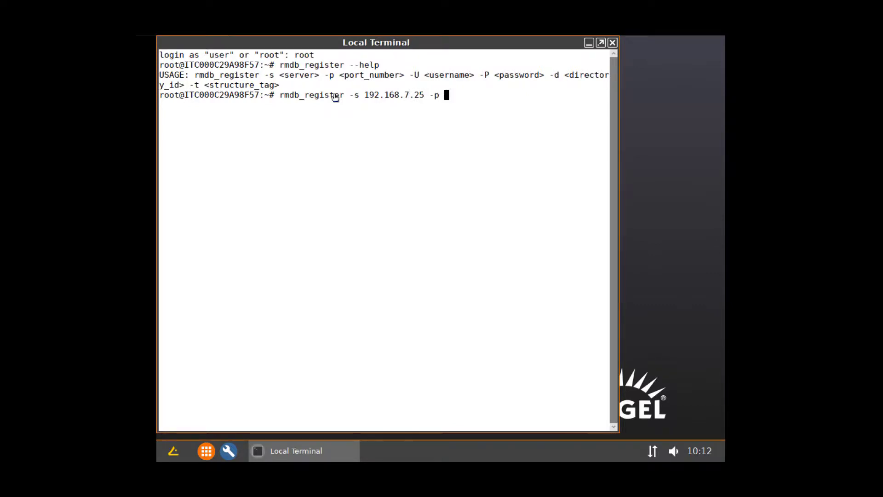
text( 30001)
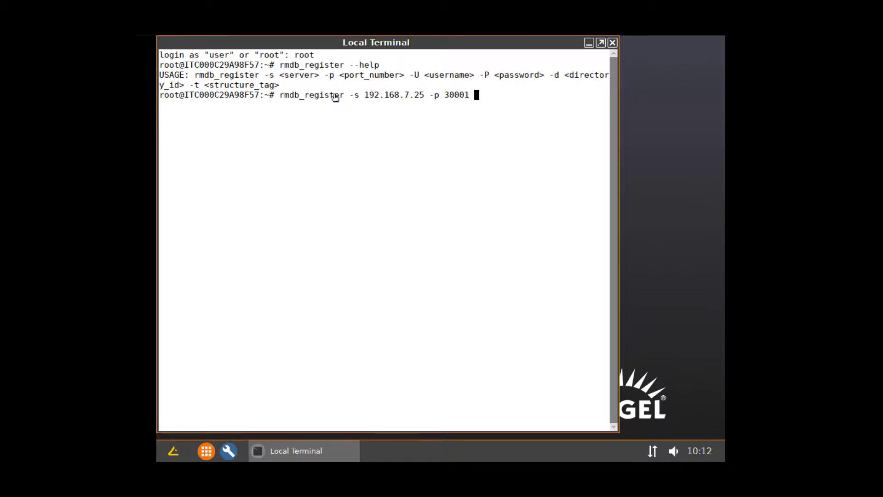
text( -)
text(U )
text(ADMINRMC)
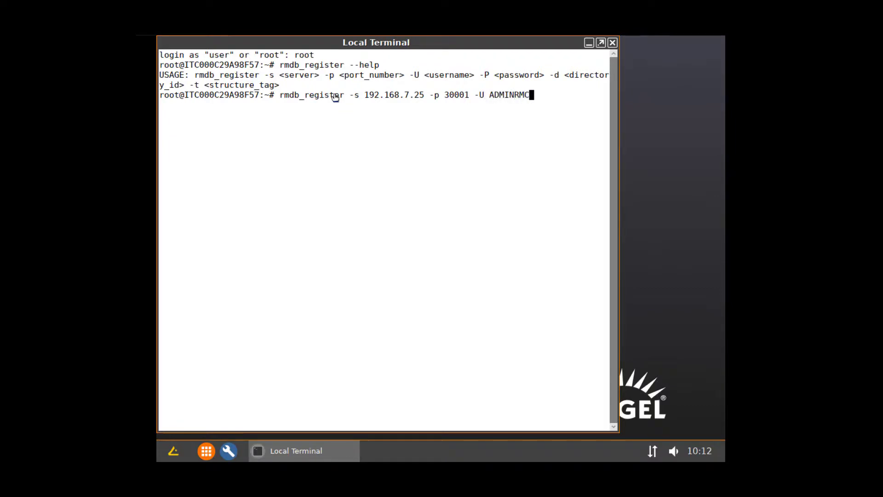
text( -P )
key(Return)
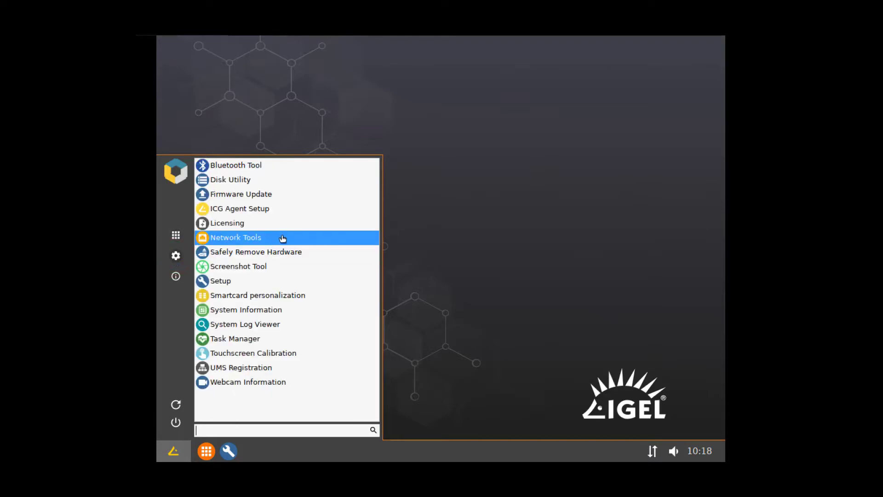
click(287, 209)
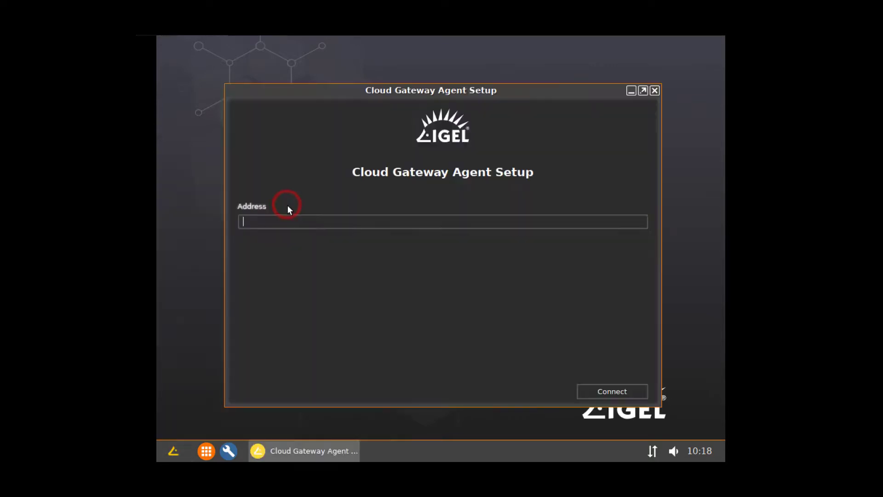
text(i)
text(cg.perusat)
text(.net)
key(Return)
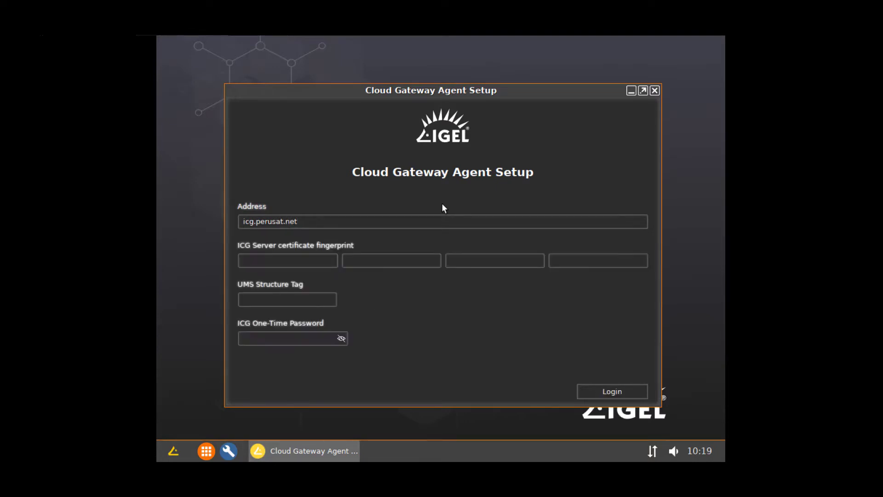
click(319, 337)
key(Return)
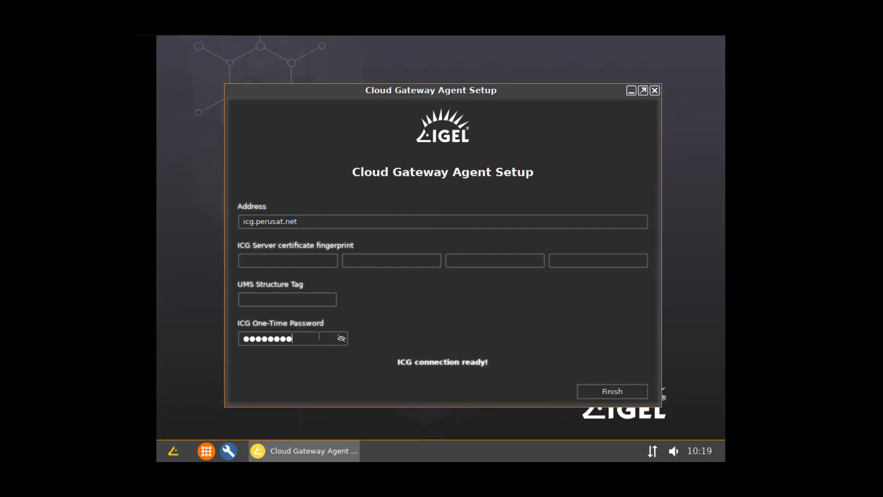
click(612, 391)
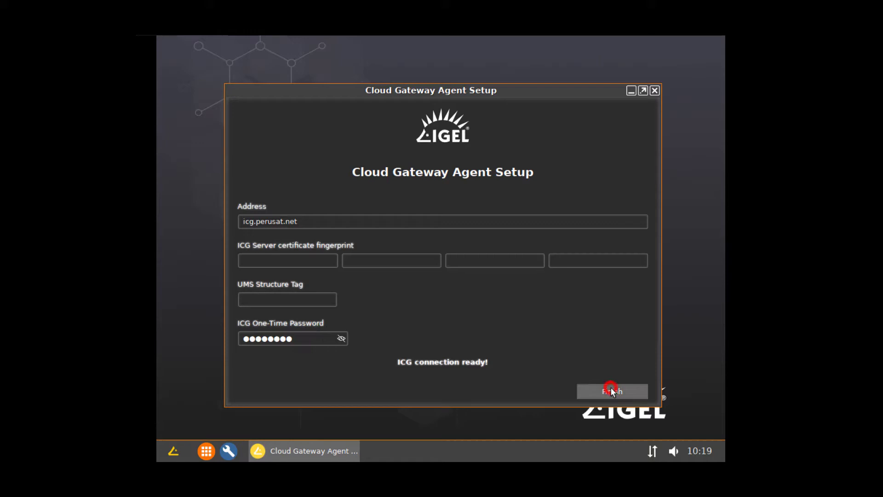